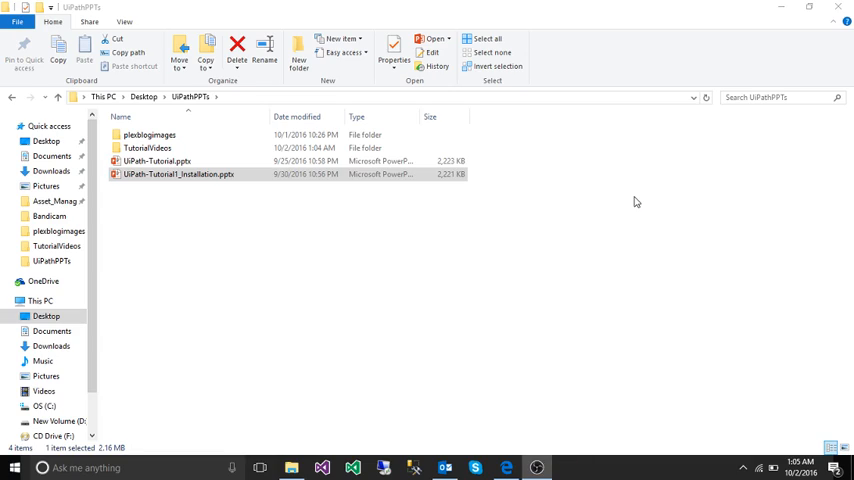
Minimize the UiPathPPTs File Explorer window to reveal the Outlook trial email.
{"action": "left_click", "coordinate": [781, 7]}
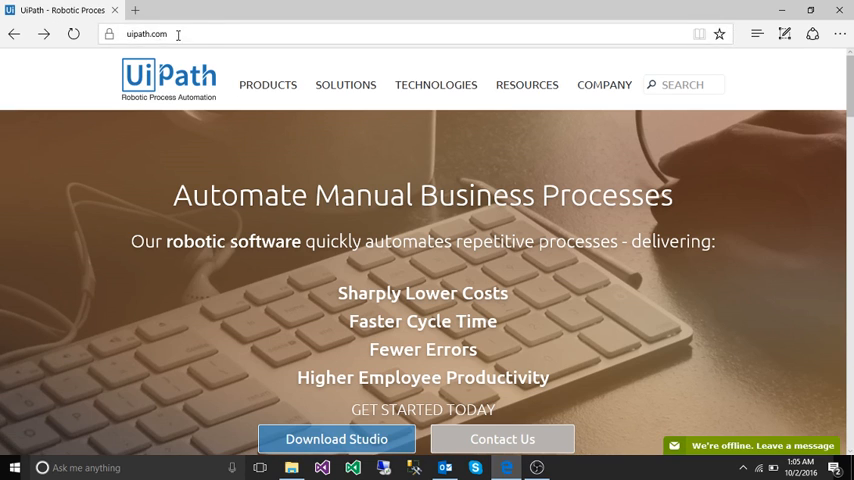
From uipath.com's Download Studio page, choose the 60-day Studio Trial download.
{"action": "left_click", "coordinate": [178, 35]}
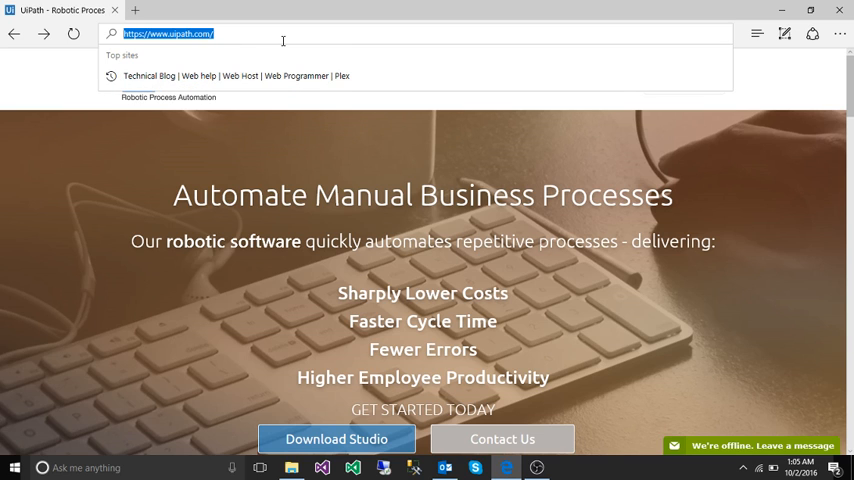
{"action": "left_click", "coordinate": [844, 83]}
{"action": "scroll", "coordinate": [844, 83], "scroll_direction": "down", "scroll_amount": 2}
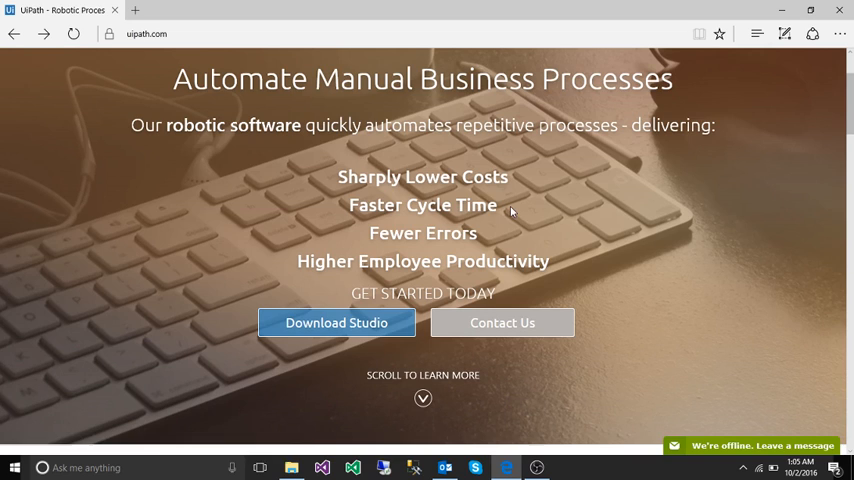
{"action": "left_click", "coordinate": [339, 330]}
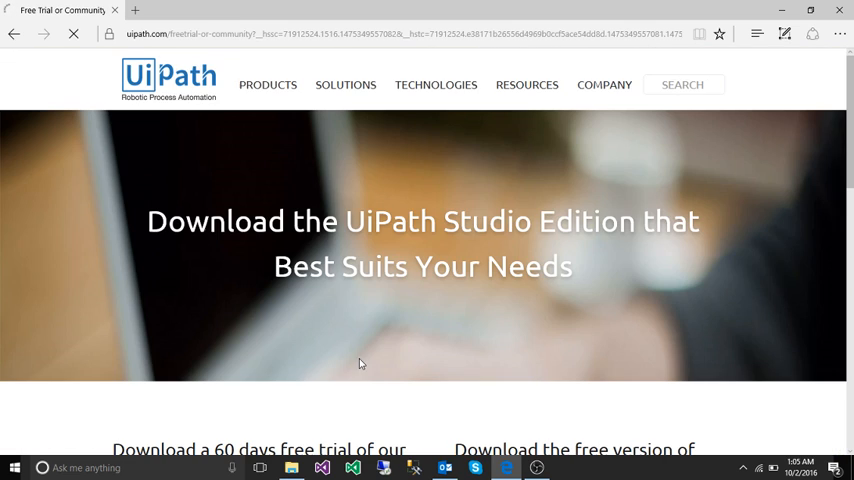
{"action": "left_click_drag", "start_coordinate": [849, 93], "coordinate": [843, 202]}
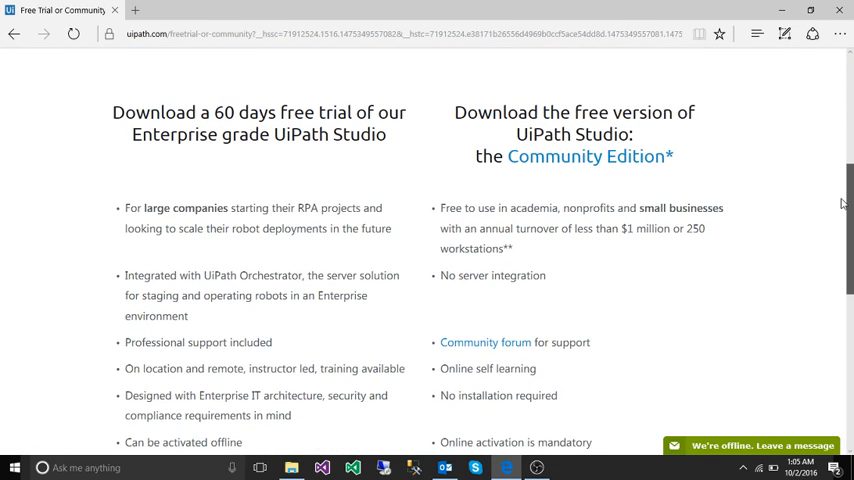
{"action": "left_click_drag", "start_coordinate": [843, 202], "coordinate": [843, 210]}
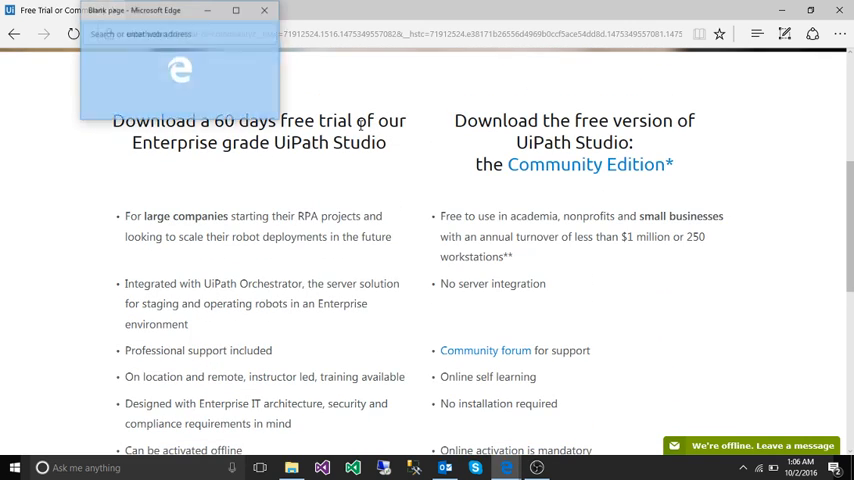
{"action": "left_click", "coordinate": [340, 15]}
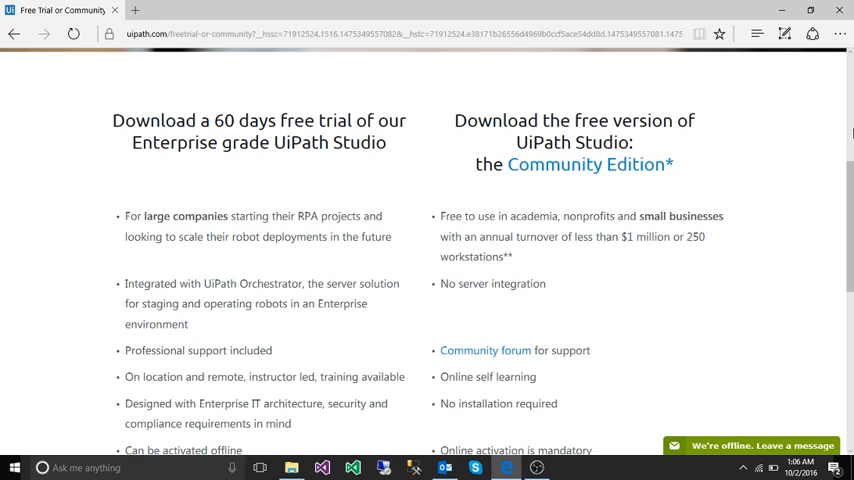
{"action": "scroll", "coordinate": [560, 200], "scroll_direction": "down", "scroll_amount": 2}
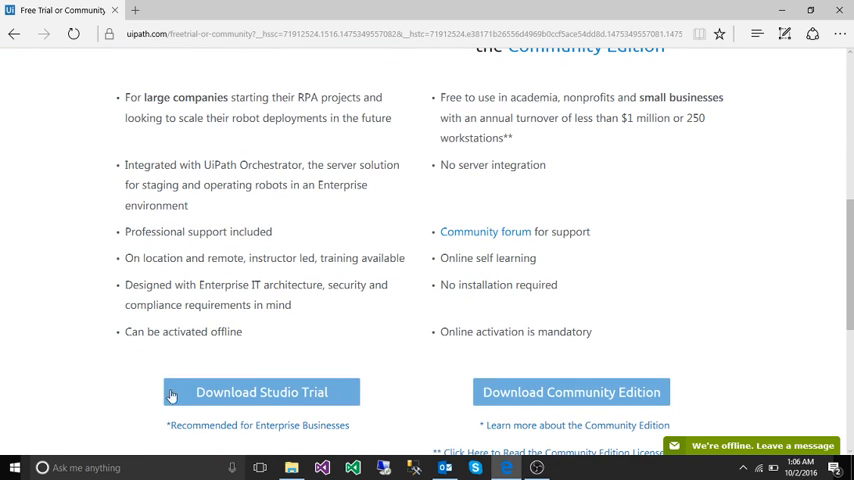
{"action": "left_click", "coordinate": [235, 392]}
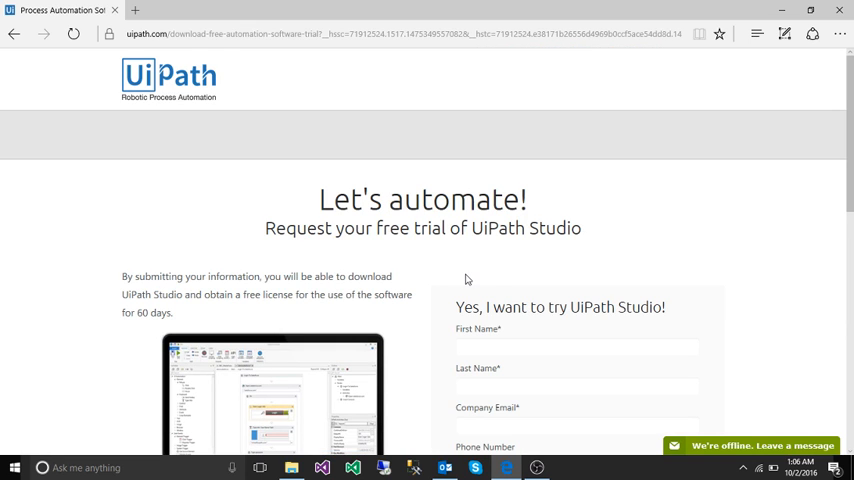
{"action": "mouse_move", "coordinate": [849, 165]}
{"action": "left_mouse_down"}
{"action": "mouse_move", "coordinate": [848, 253]}
{"action": "mouse_move", "coordinate": [848, 244]}
{"action": "left_mouse_up"}
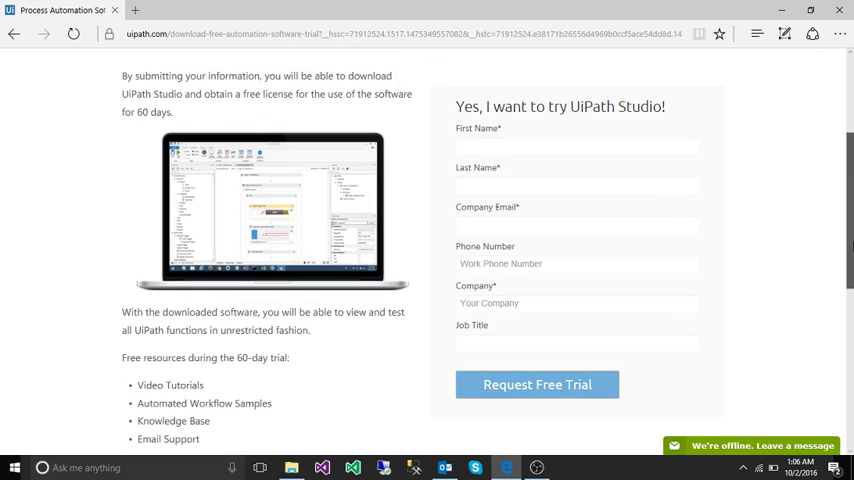
Fill in first name, last name, company email, phone number and company on the trial form.
{"action": "left_click", "coordinate": [551, 145]}
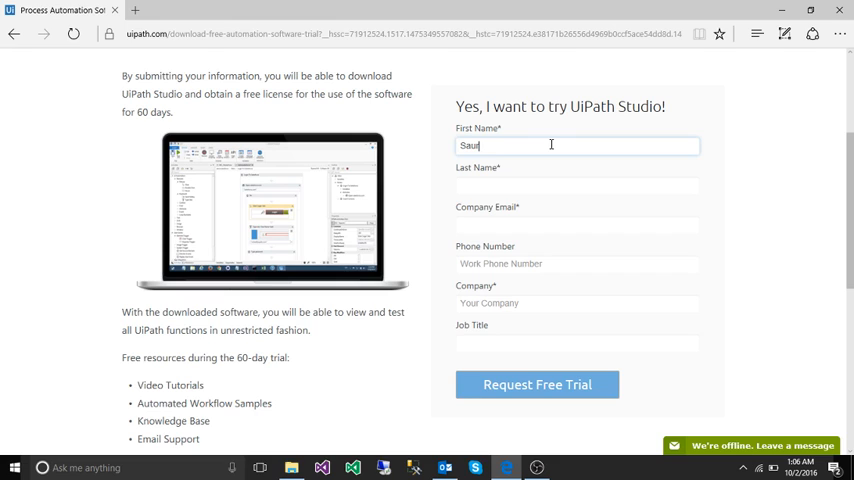
{"action": "key", "text": "Tab"}
{"action": "key", "text": "Tab"}
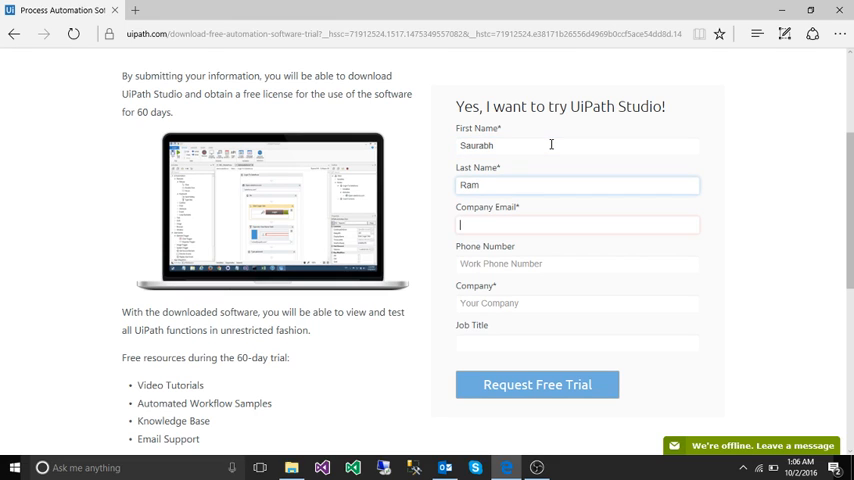
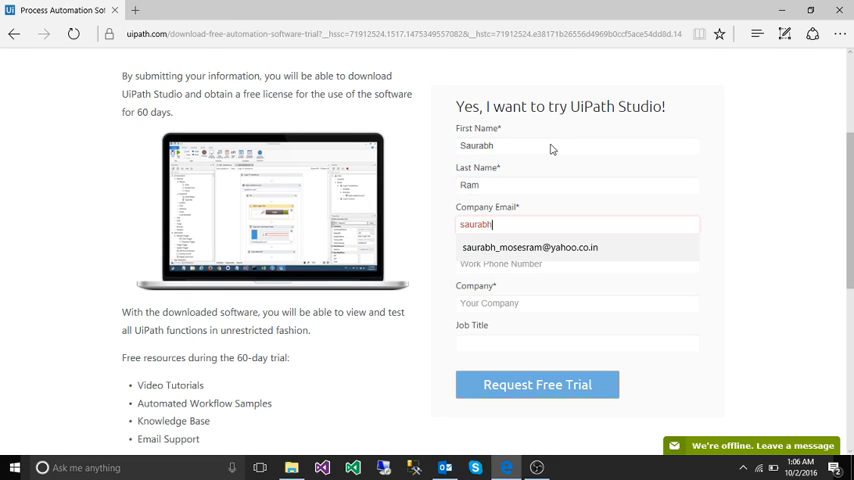
{"action": "type", "text": "@"}
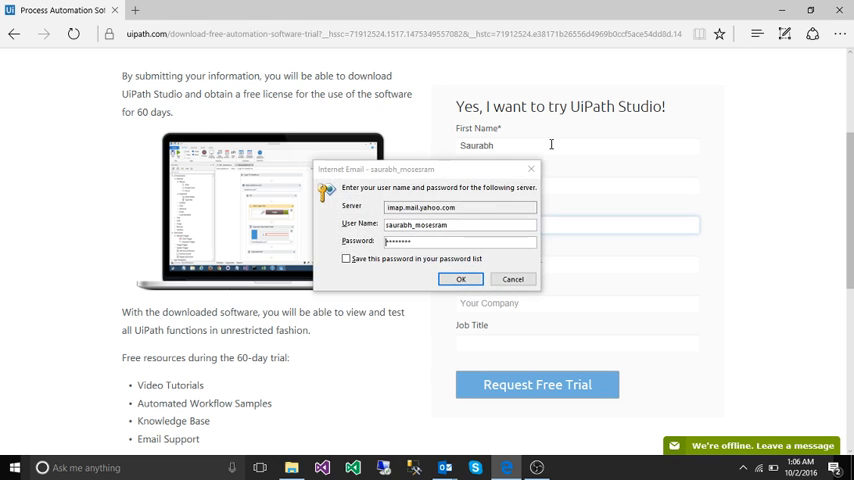
{"action": "left_click", "coordinate": [533, 171]}
{"action": "type", "text": "compa"}
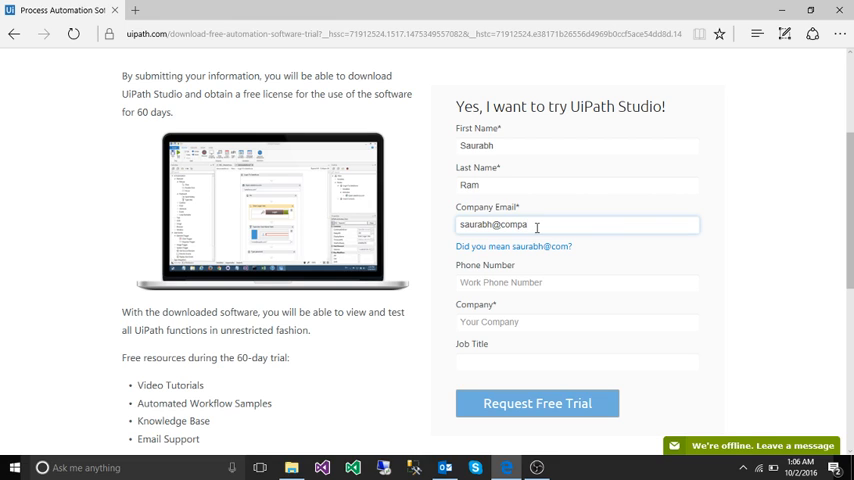
{"action": "type", "text": ".com"}
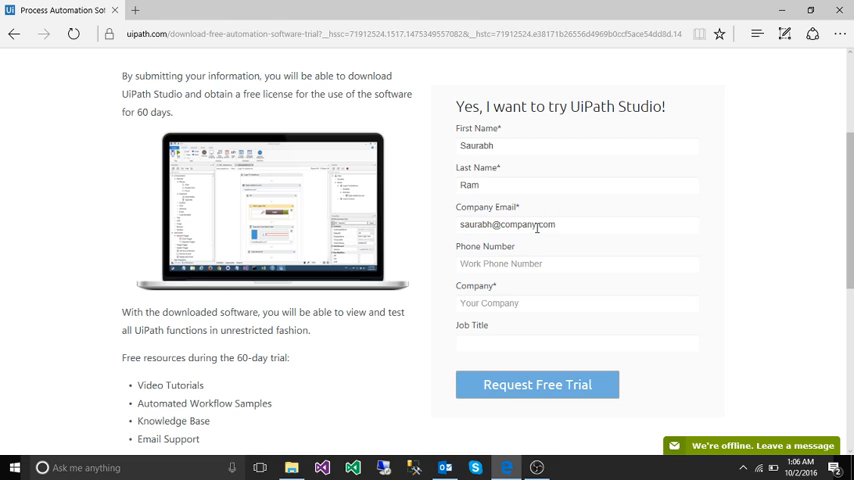
{"action": "left_click", "coordinate": [522, 262]}
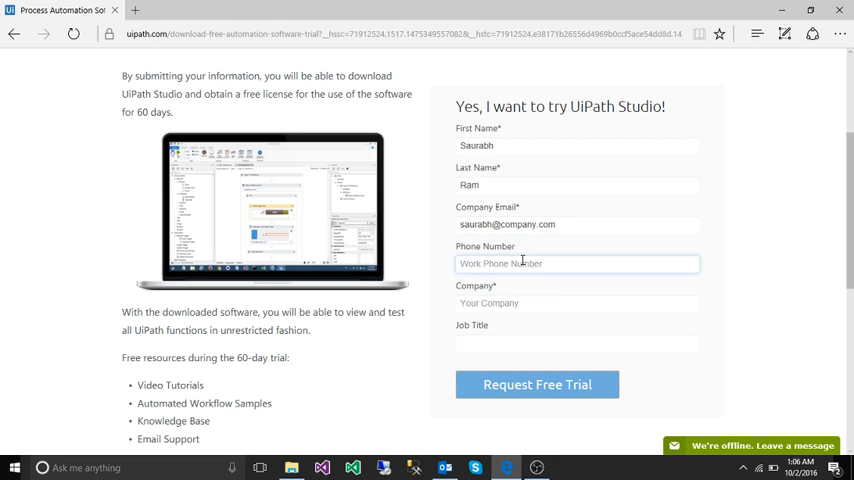
{"action": "type", "text": "833833947"}
{"action": "key", "text": "Tab"}
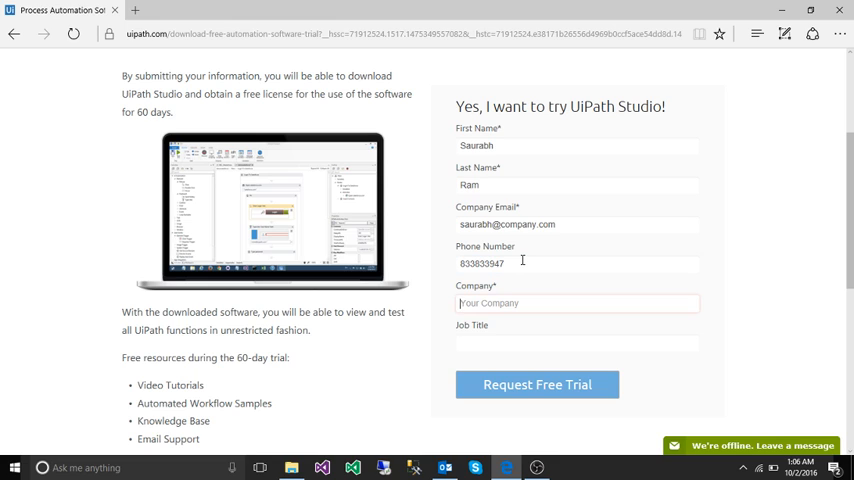
{"action": "type", "text": "comapany"}
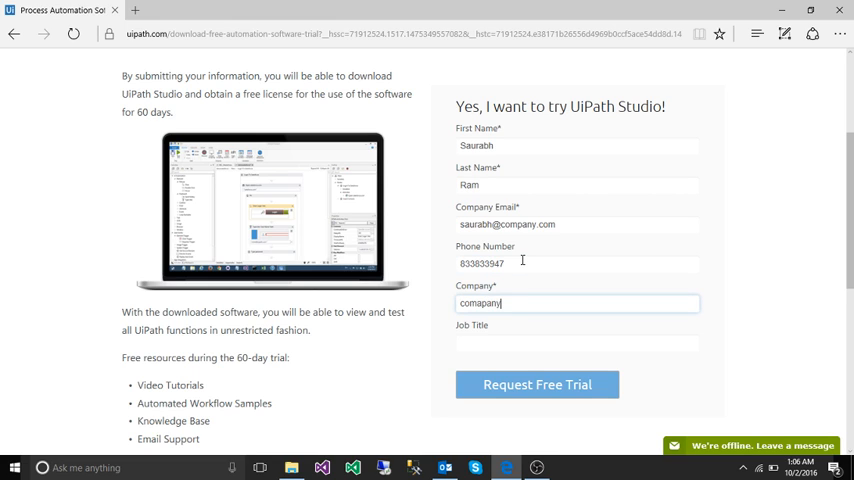
{"action": "left_click", "coordinate": [515, 343]}
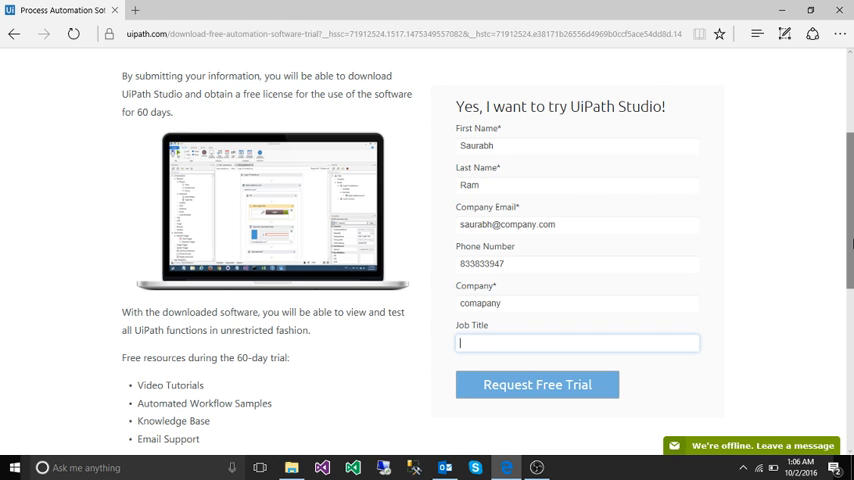
{"action": "left_click_drag", "start_coordinate": [848, 238], "coordinate": [848, 250]}
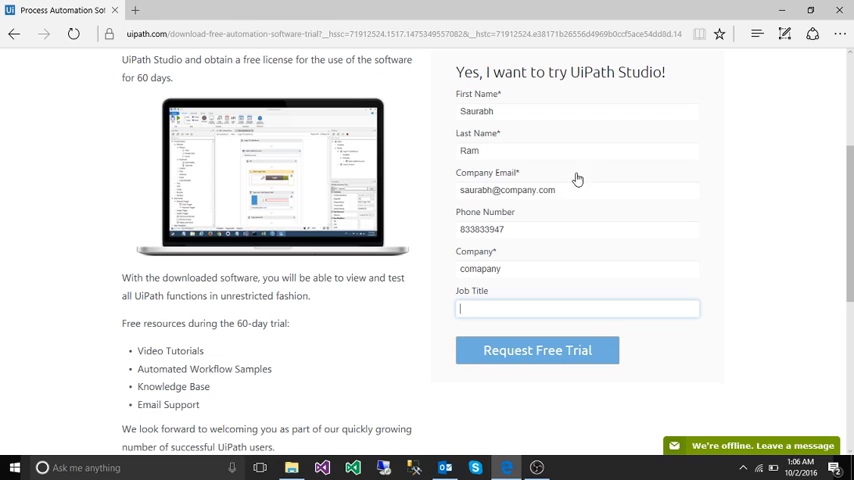
Correct the company email address, then minimize the browser to the desktop.
{"action": "left_click_drag", "start_coordinate": [564, 190], "coordinate": [500, 190]}
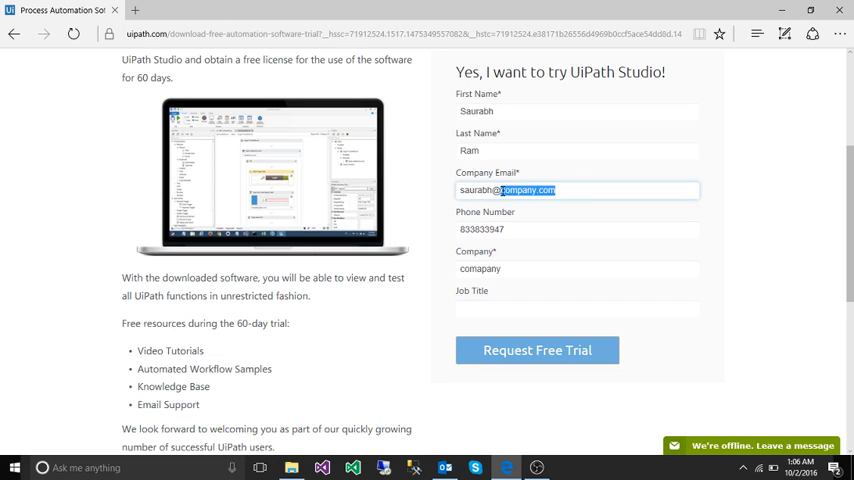
{"action": "left_click", "coordinate": [569, 190]}
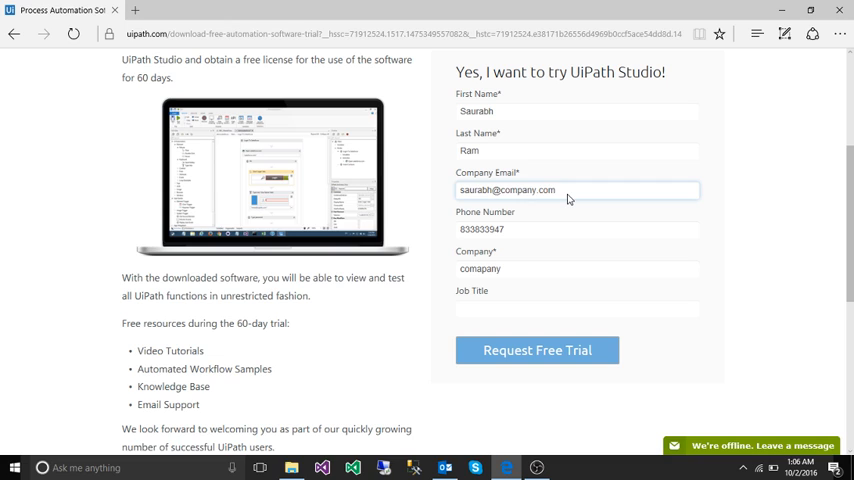
{"action": "double_click", "coordinate": [484, 190]}
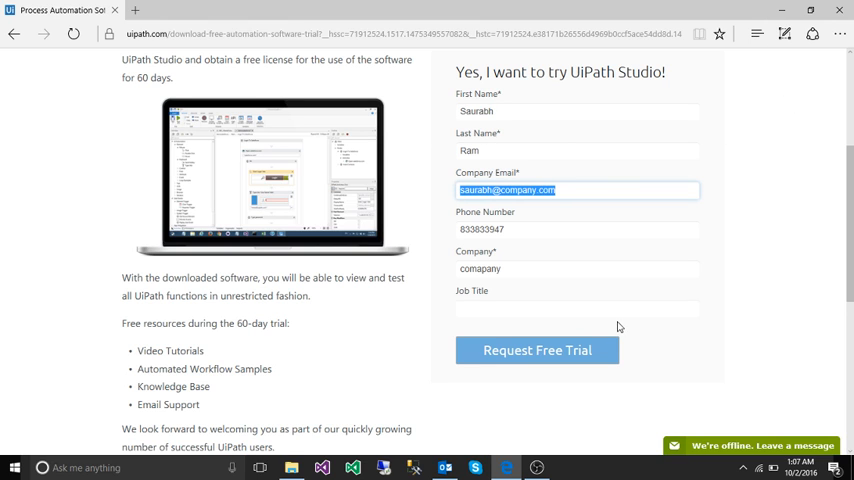
{"action": "left_click", "coordinate": [783, 9]}
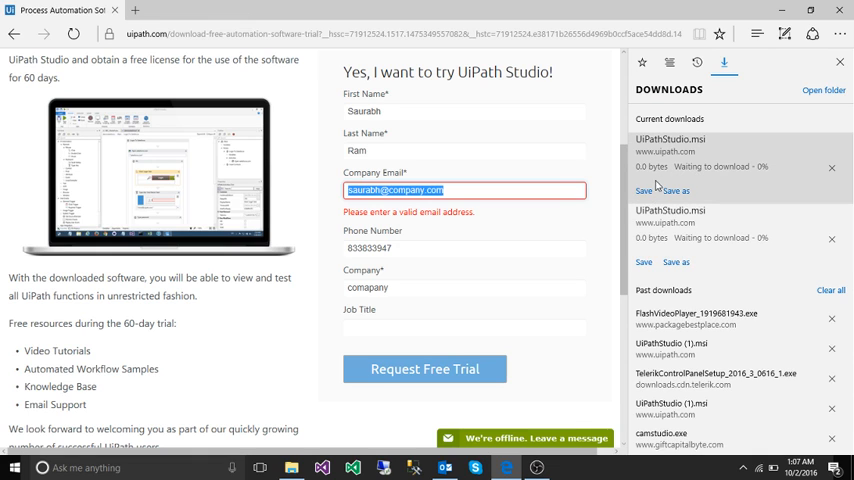
Save the UiPathStudio.msi download, remove the duplicate pending one, and run the installer.
{"action": "left_click", "coordinate": [643, 192]}
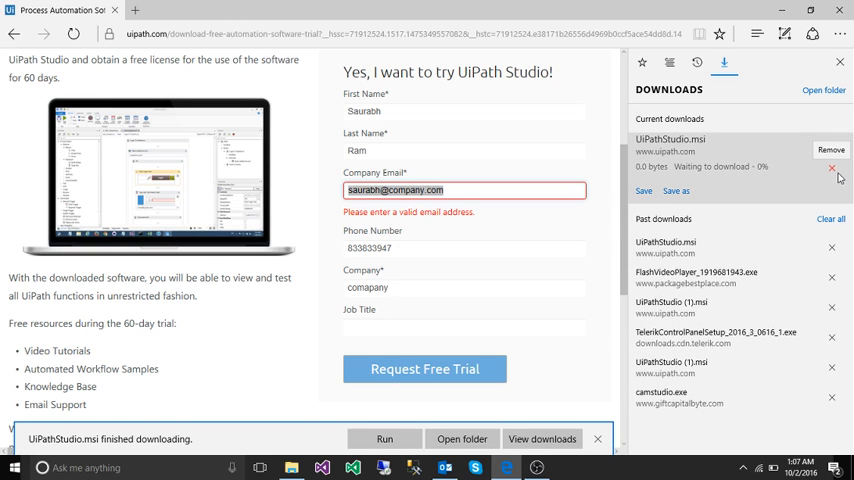
{"action": "left_click", "coordinate": [831, 168]}
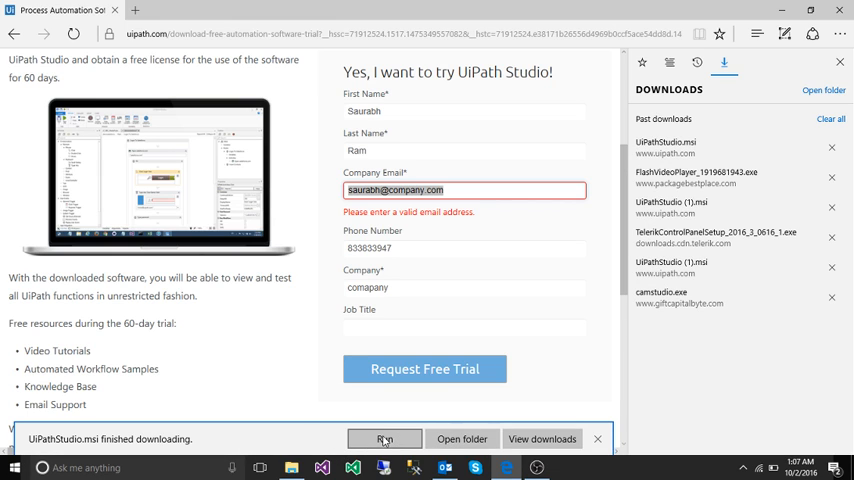
{"action": "left_click", "coordinate": [384, 440]}
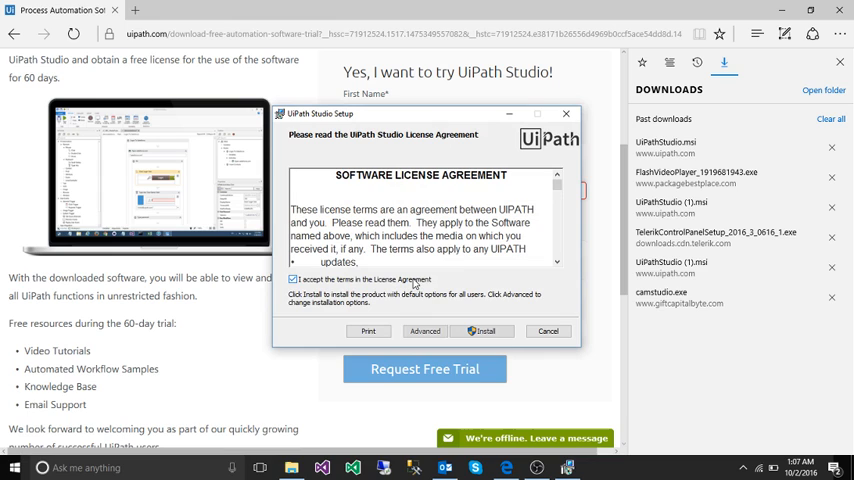
Accept the license agreement and install UiPath Studio, clearing background windows.
{"action": "left_click", "coordinate": [400, 279]}
{"action": "left_click", "coordinate": [783, 10]}
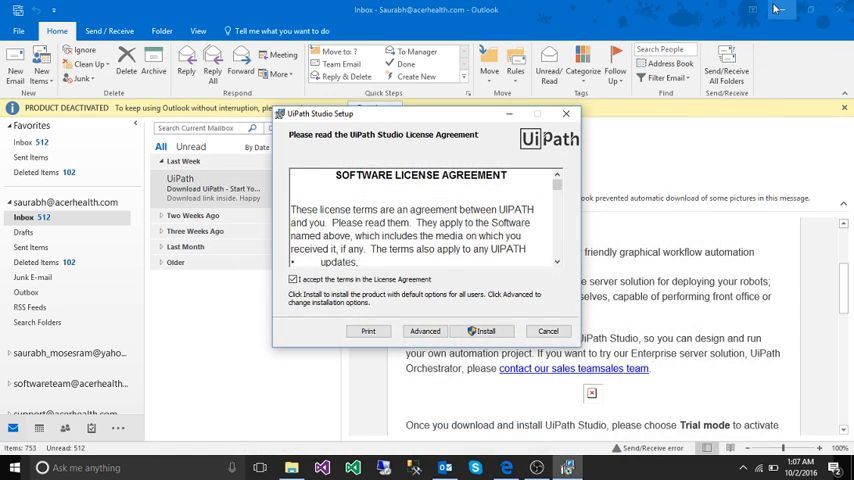
{"action": "left_click", "coordinate": [772, 12]}
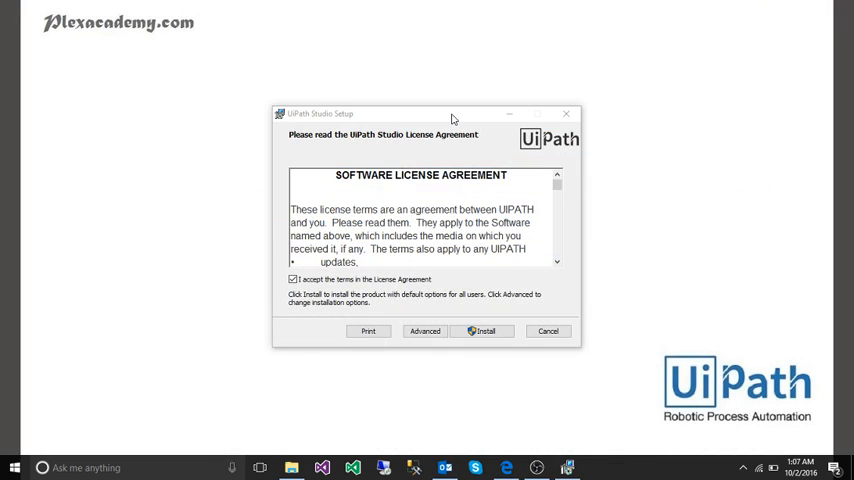
{"action": "left_click_drag", "start_coordinate": [452, 114], "coordinate": [448, 75]}
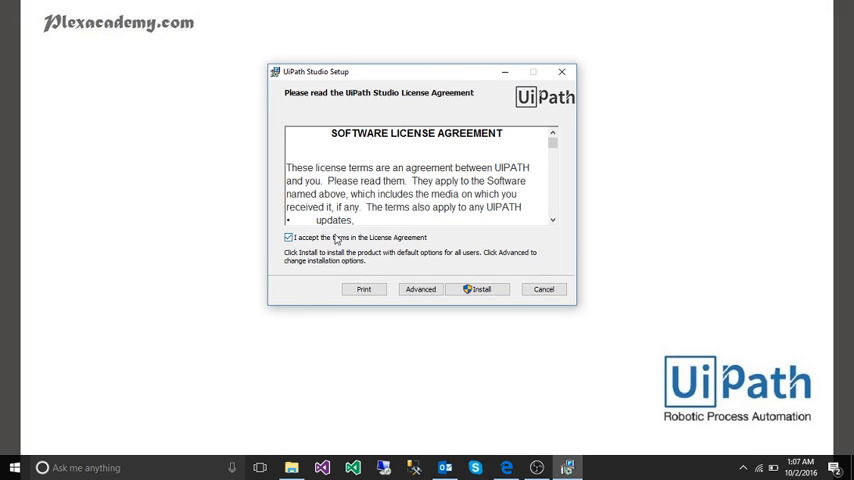
{"action": "left_click", "coordinate": [480, 289]}
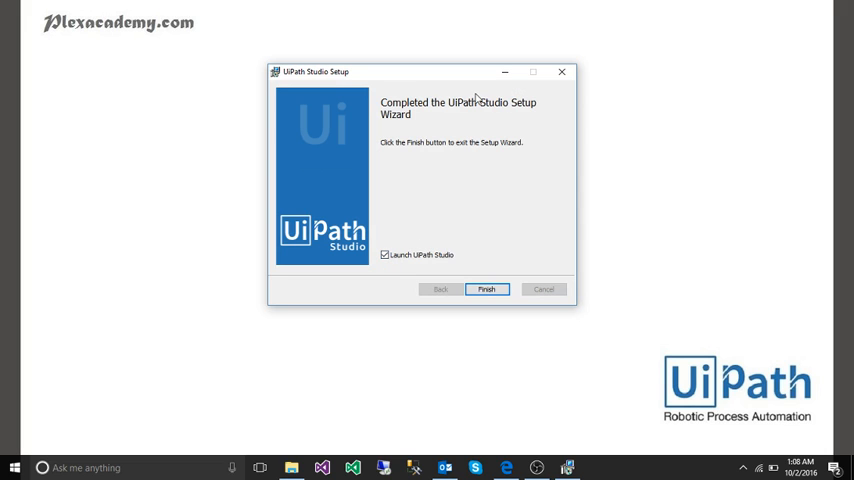
{"action": "mouse_move", "coordinate": [485, 73]}
{"action": "left_mouse_down"}
{"action": "mouse_move", "coordinate": [383, 230]}
{"action": "mouse_move", "coordinate": [503, 59]}
{"action": "left_mouse_up"}
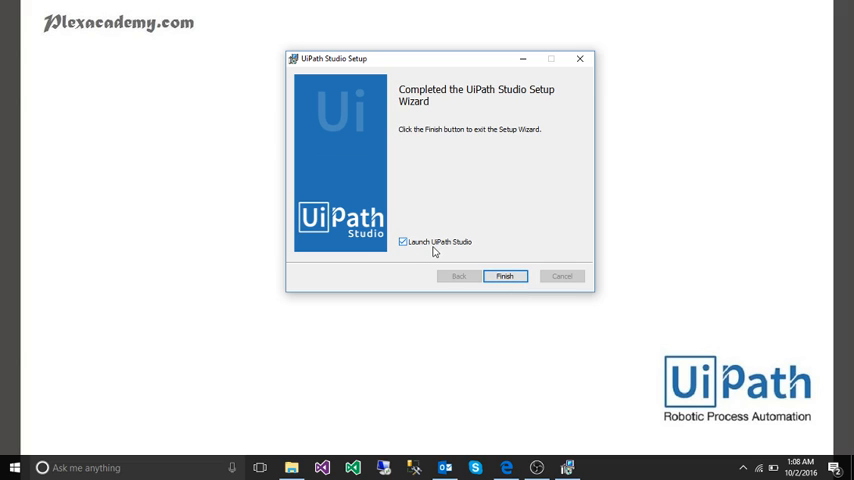
Finish the setup wizard with Launch UiPath Studio checked and bring the welcome dialog into view.
{"action": "left_click", "coordinate": [508, 278]}
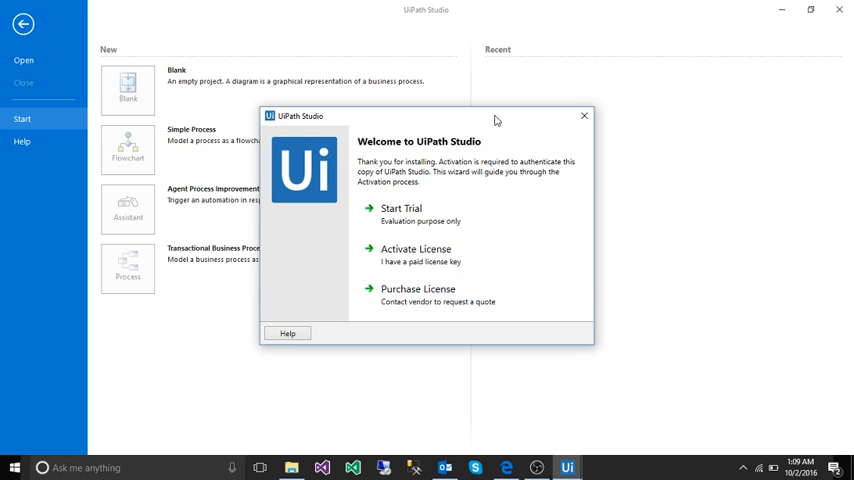
{"action": "left_click_drag", "start_coordinate": [497, 118], "coordinate": [489, 84]}
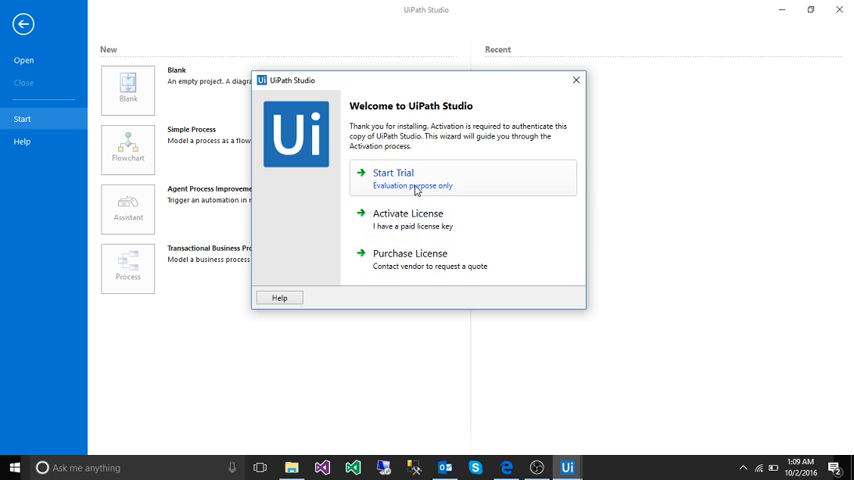
Start the trial, register an email address and activate, returning to Studio's Start screen.
{"action": "left_click", "coordinate": [393, 183]}
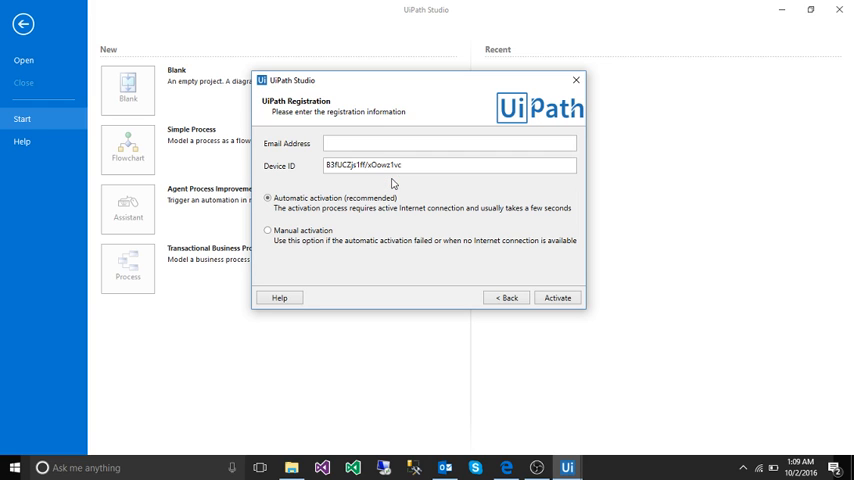
{"action": "left_click", "coordinate": [399, 143]}
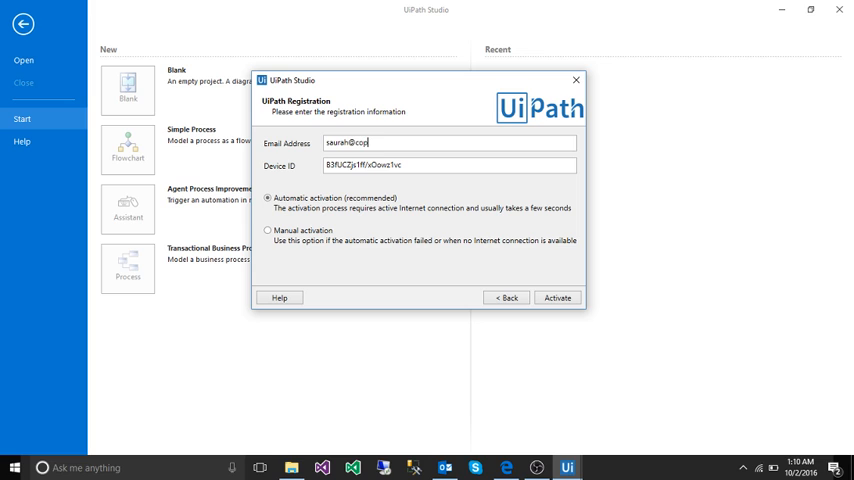
{"action": "left_click", "coordinate": [555, 299]}
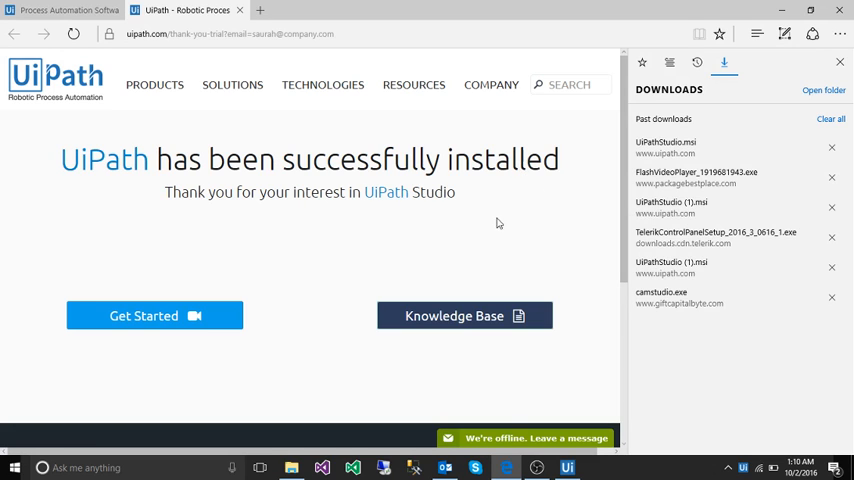
{"action": "left_click", "coordinate": [781, 10]}
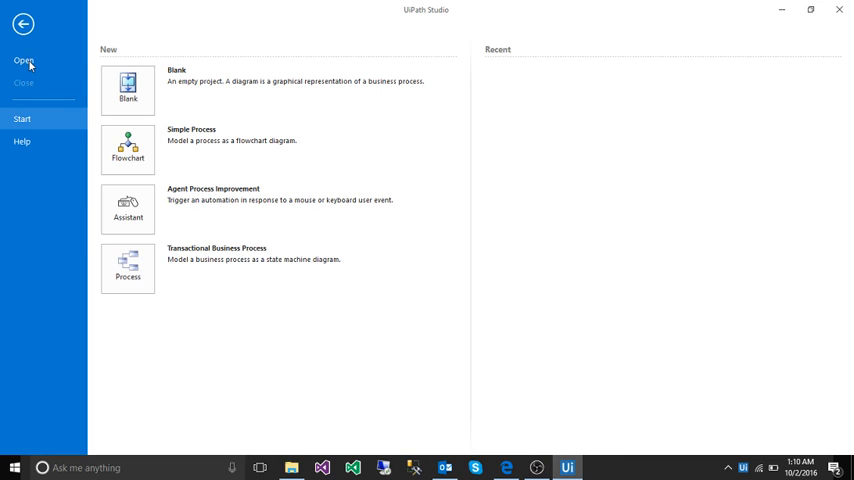
{"action": "left_click", "coordinate": [133, 90]}
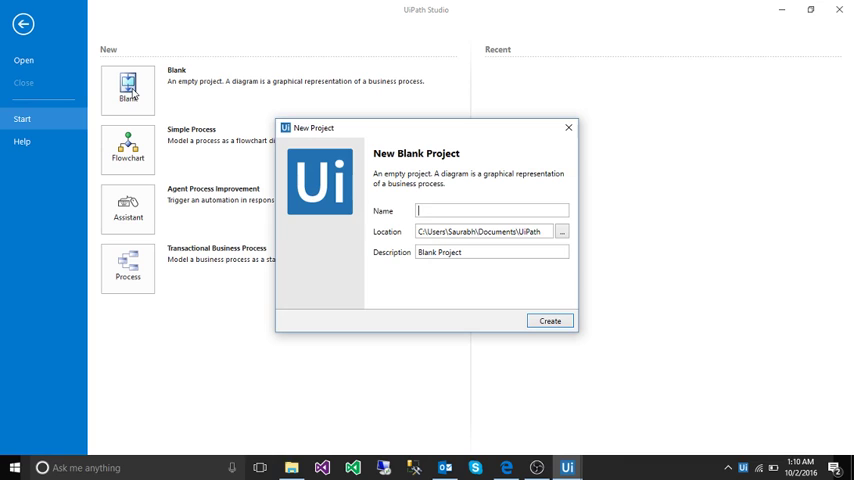
{"action": "left_click", "coordinate": [569, 128]}
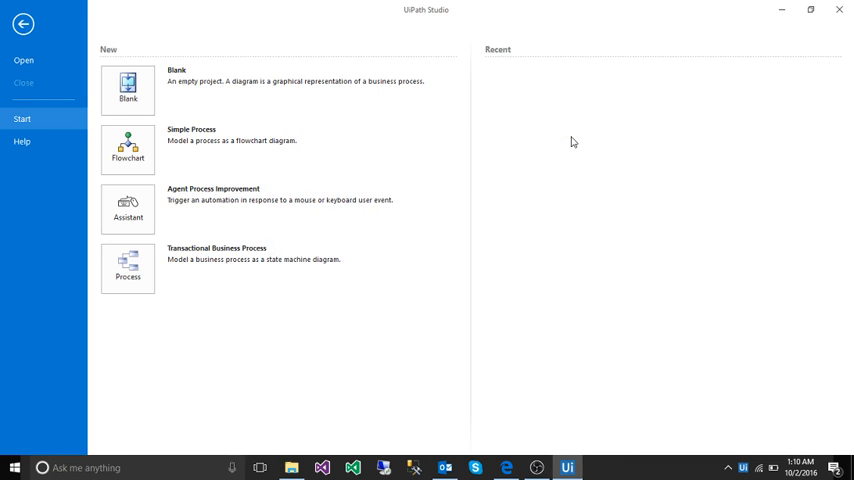